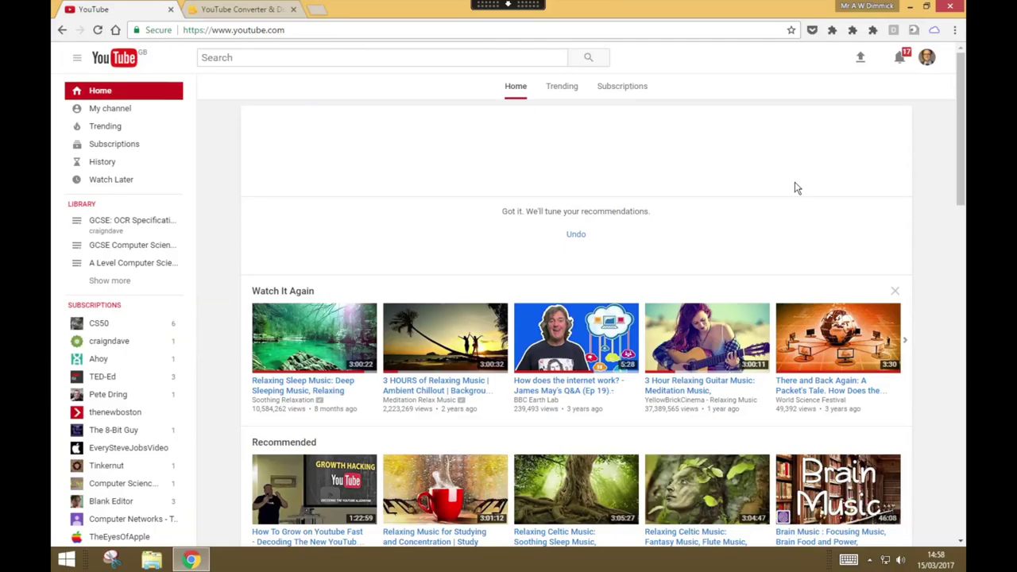
Search YouTube for 'tv news intro'.
{"action": "left_click", "coordinate": [486, 59]}
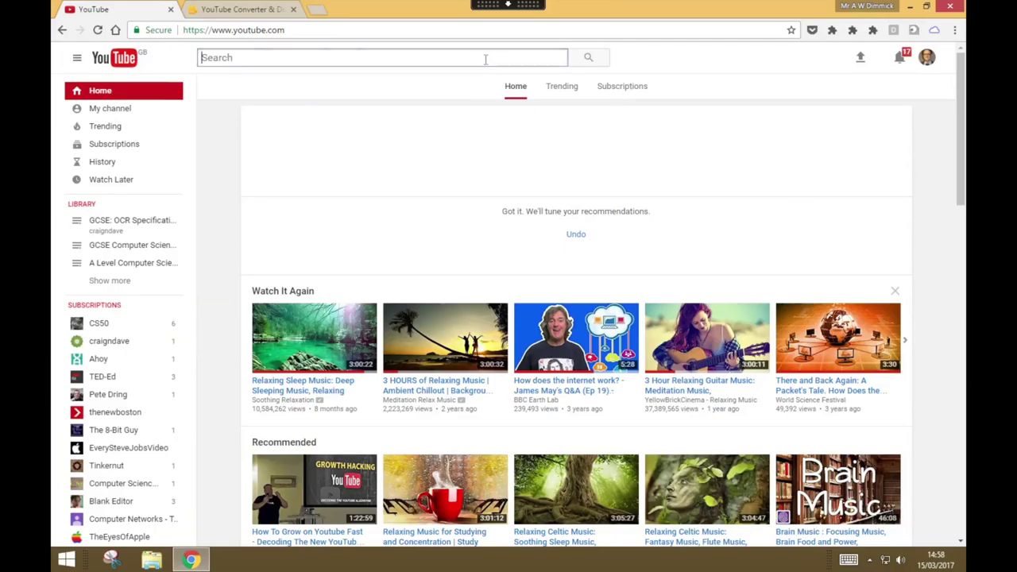
{"action": "type", "text": "t"}
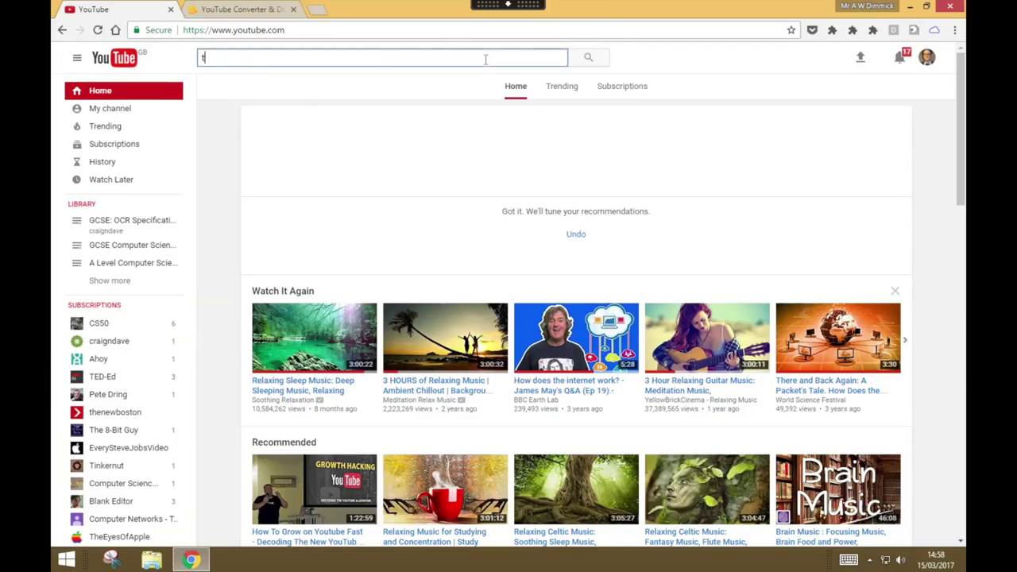
{"action": "type", "text": "v news intro"}
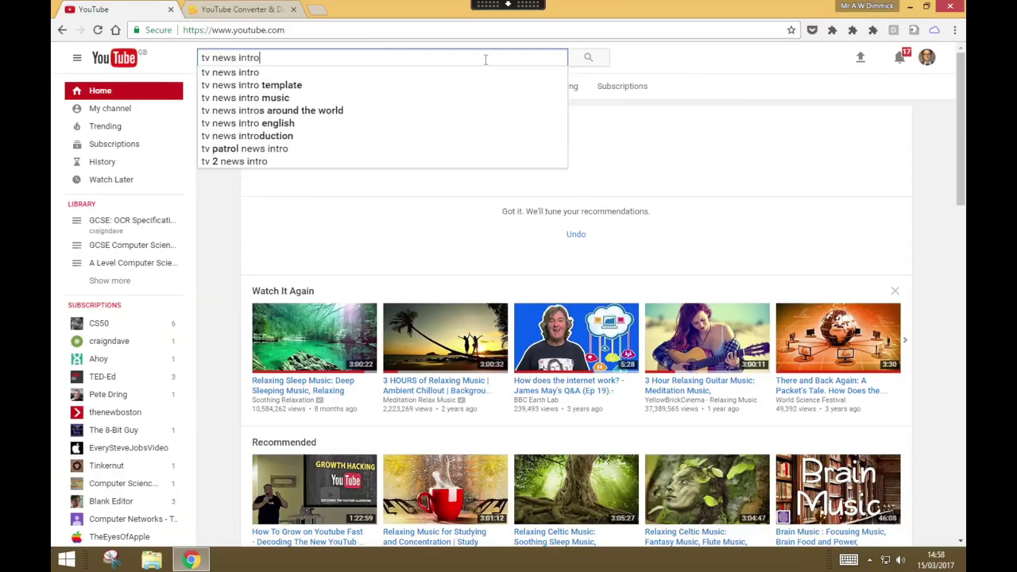
{"action": "key", "text": "Return"}
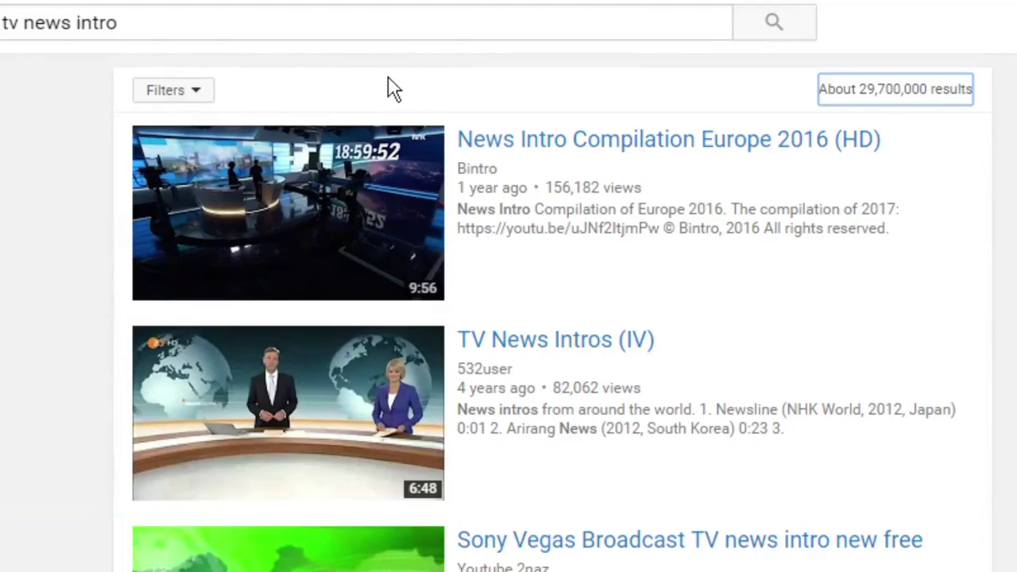
Filter the 'tv news intro' results to Creative Commons videos and scroll through them.
{"action": "left_click", "coordinate": [294, 94]}
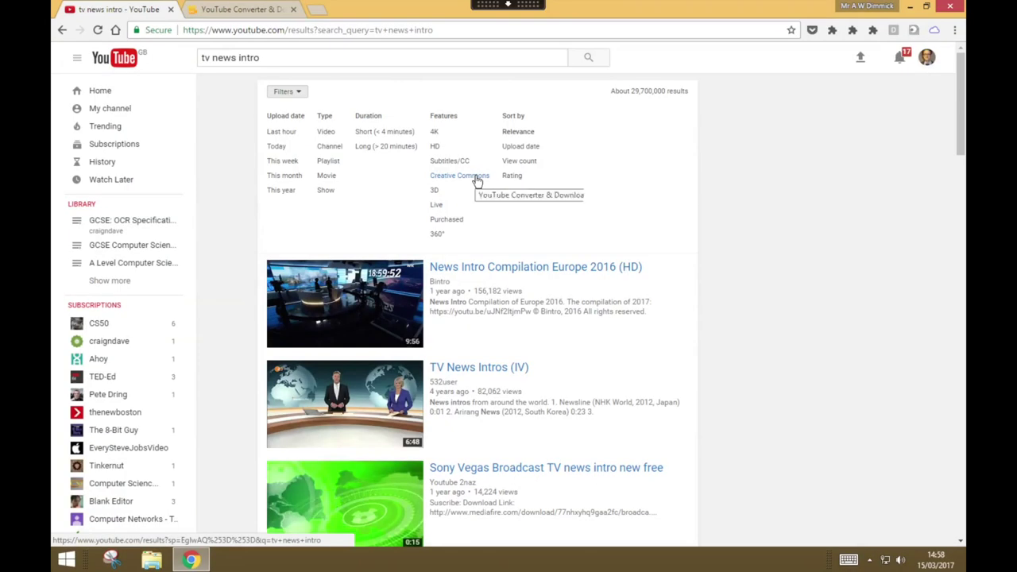
{"action": "left_click", "coordinate": [477, 177]}
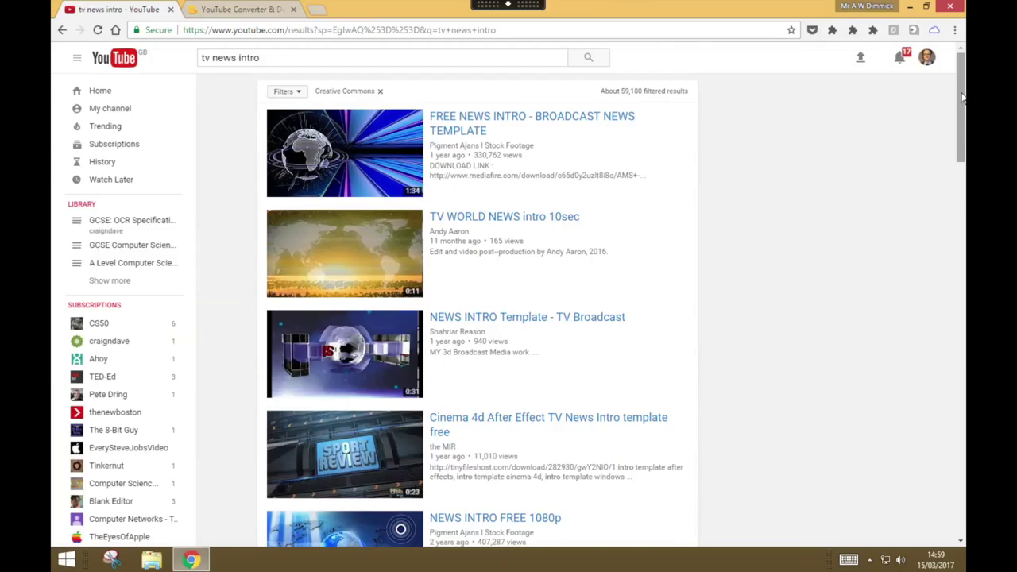
{"action": "mouse_move", "coordinate": [962, 97]}
{"action": "left_mouse_down"}
{"action": "mouse_move", "coordinate": [962, 143]}
{"action": "mouse_move", "coordinate": [960, 102]}
{"action": "left_mouse_up"}
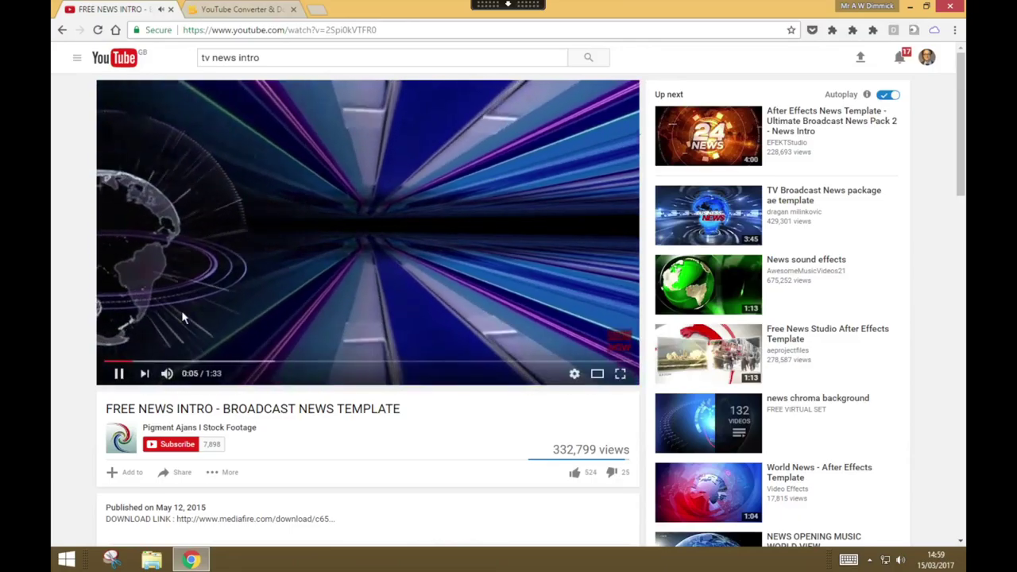
Pause the FREE NEWS INTRO - BROADCAST NEWS TEMPLATE video about six seconds in.
{"action": "left_click", "coordinate": [119, 373]}
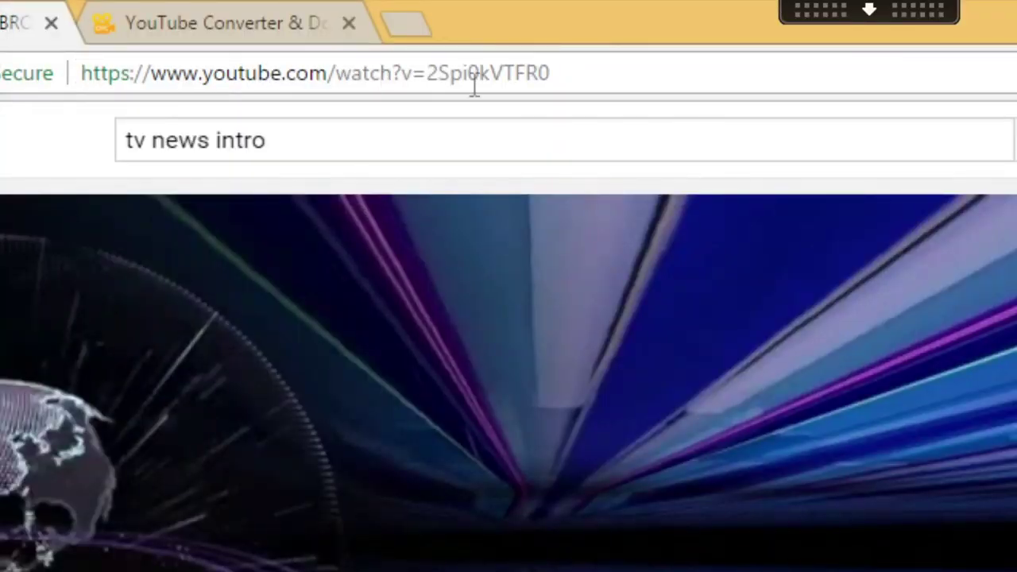
Copy the FREE NEWS INTRO watch-page URL and go to the OnlineVideoConverter tab.
{"action": "left_click", "coordinate": [397, 29]}
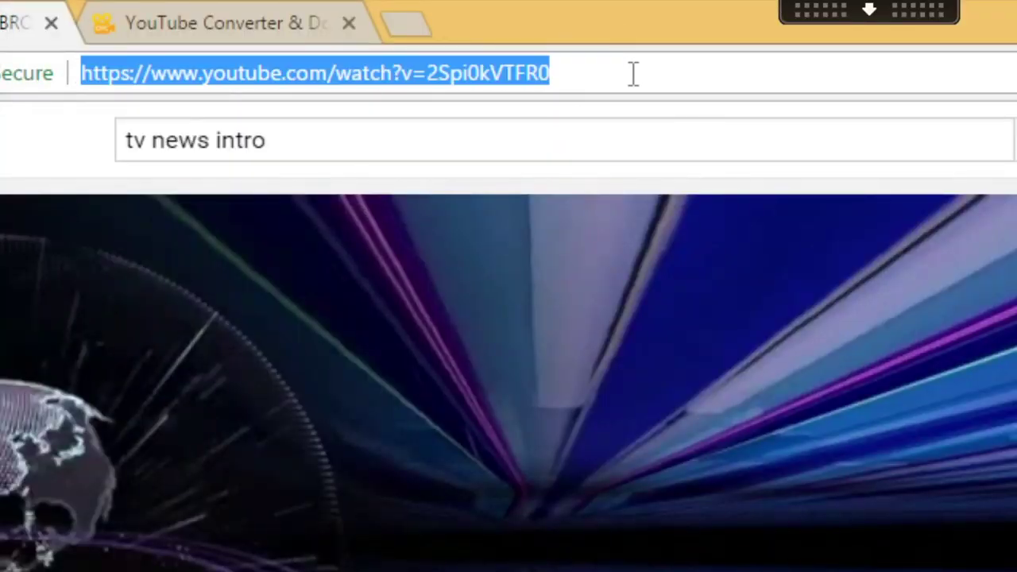
{"action": "right_click", "coordinate": [487, 70]}
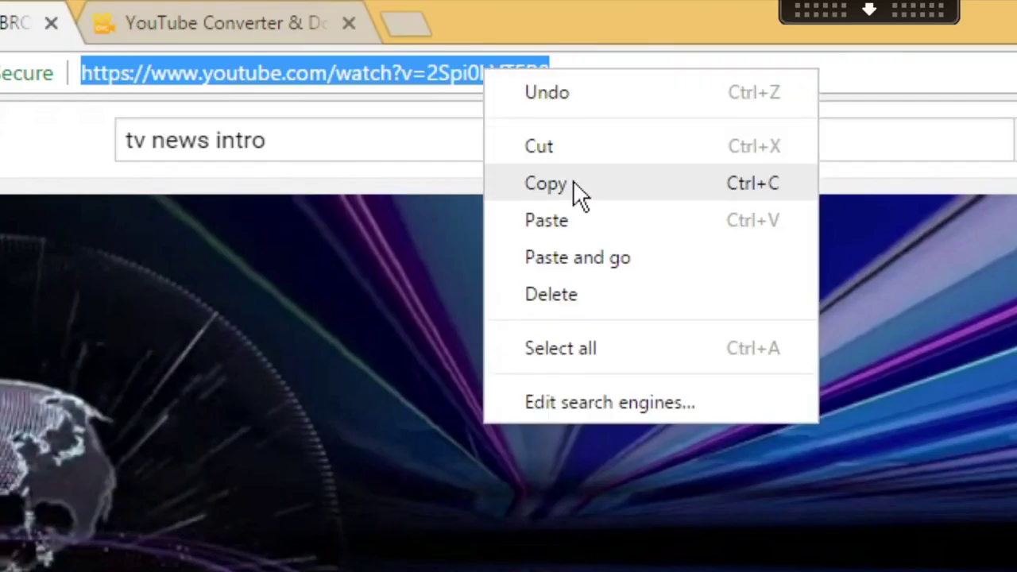
{"action": "left_click", "coordinate": [573, 181]}
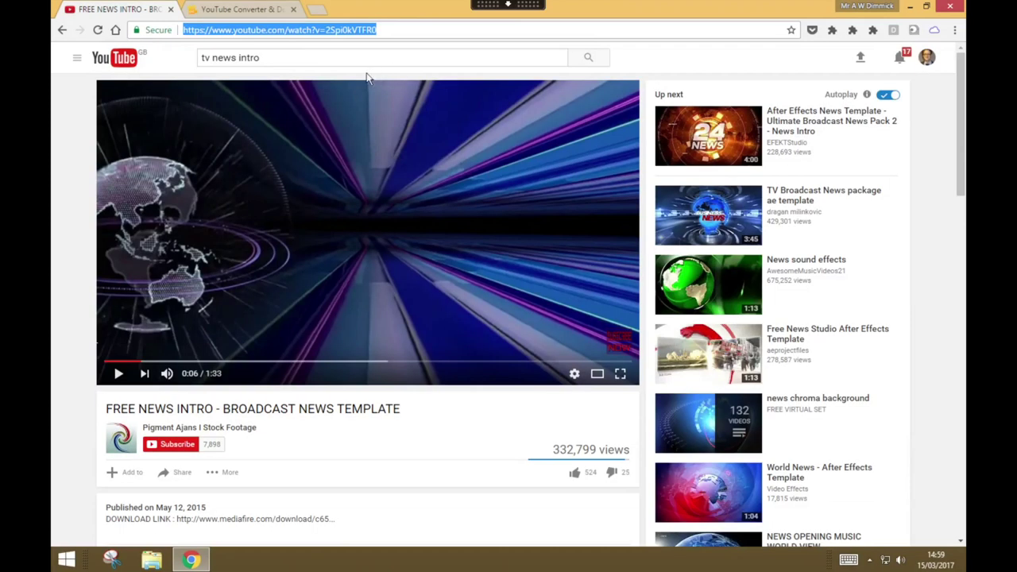
{"action": "left_click", "coordinate": [254, 13]}
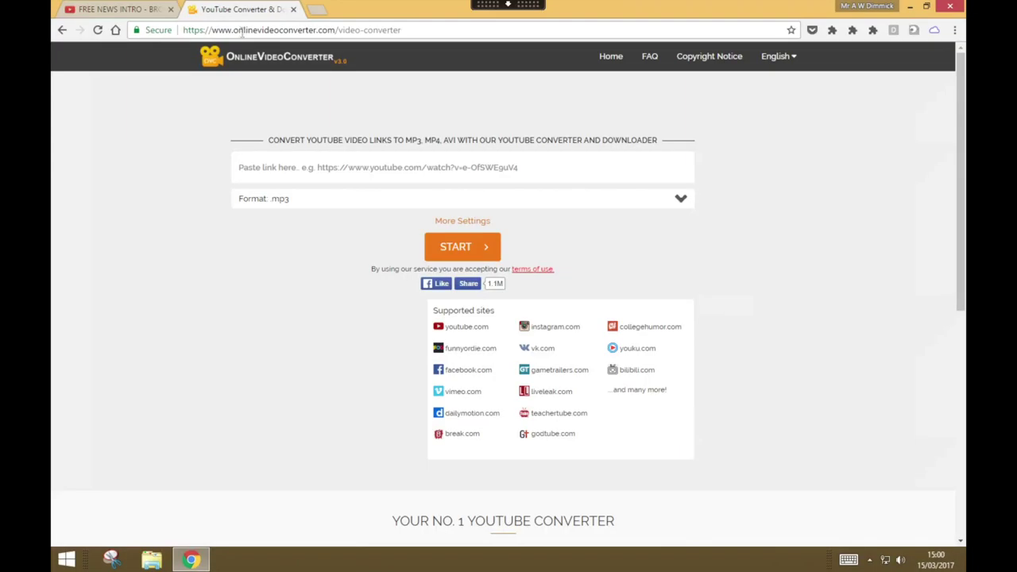
Paste the news intro link into OnlineVideoConverter and convert it to .mp4.
{"action": "left_click", "coordinate": [365, 167]}
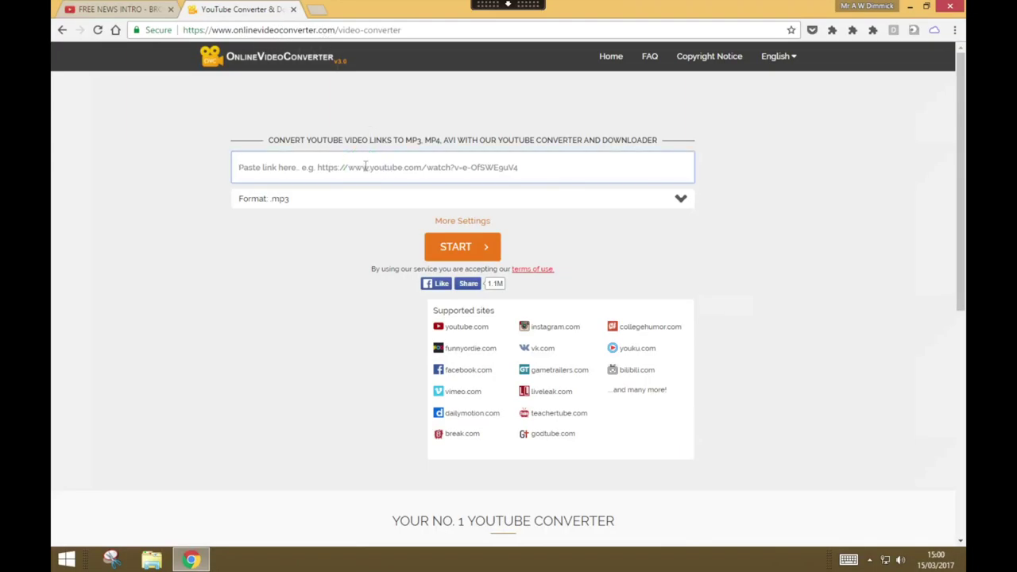
{"action": "right_click", "coordinate": [366, 167]}
{"action": "left_click", "coordinate": [408, 242]}
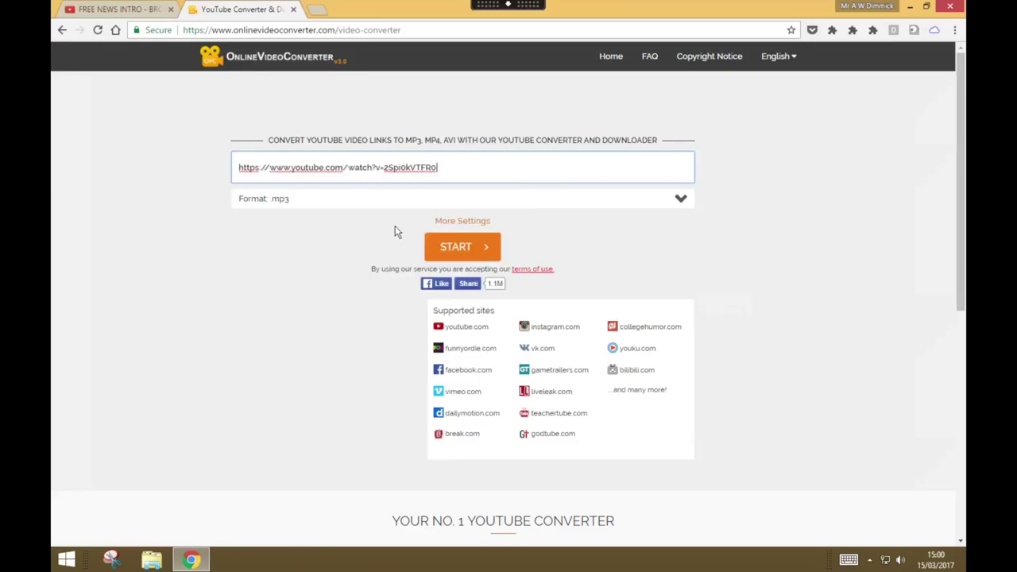
{"action": "left_click", "coordinate": [680, 198]}
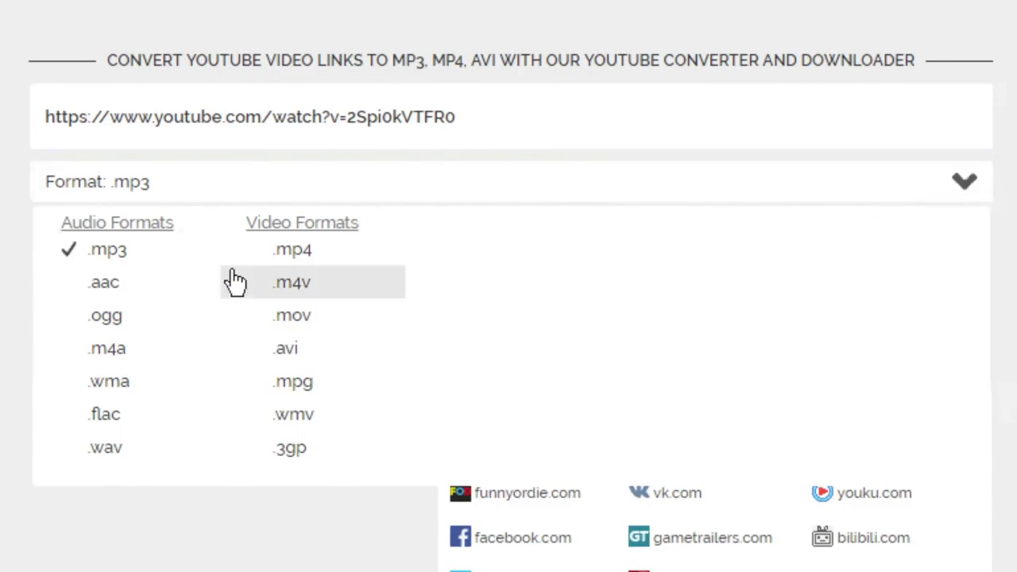
{"action": "left_click", "coordinate": [332, 269]}
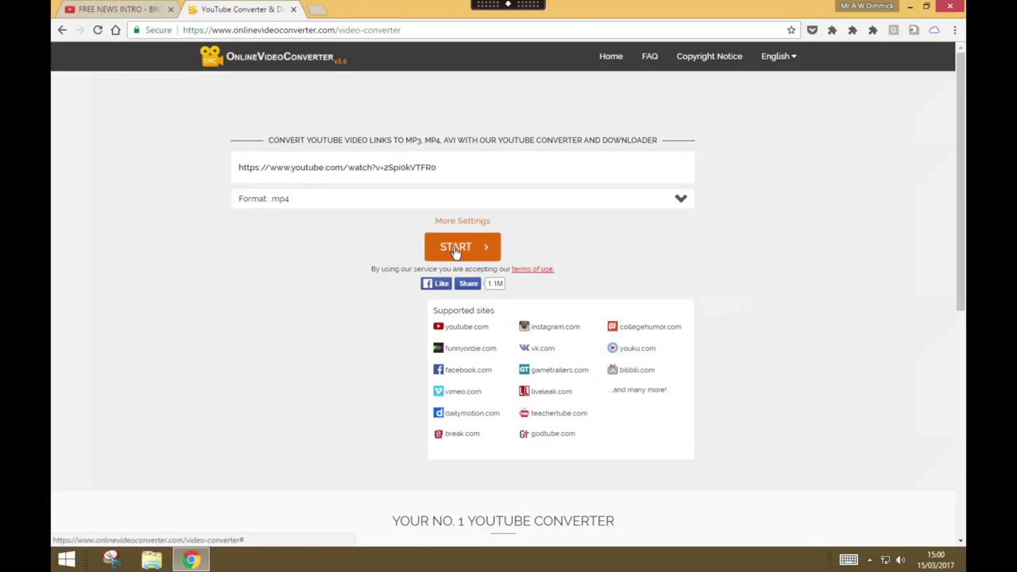
{"action": "left_click", "coordinate": [456, 248]}
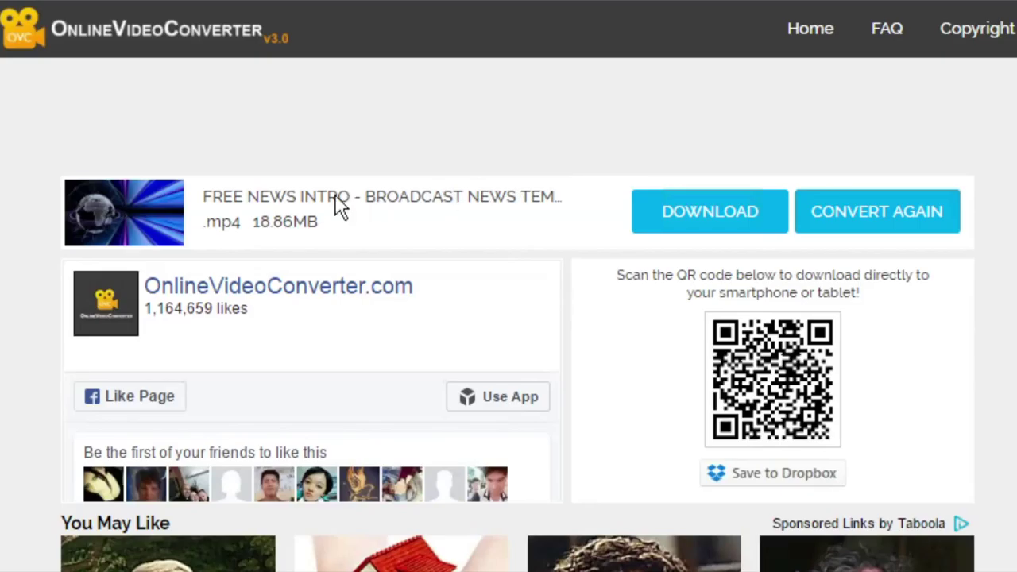
Download the converted 18.86 MB FREE NEWS INTRO mp4.
{"action": "left_click", "coordinate": [718, 211]}
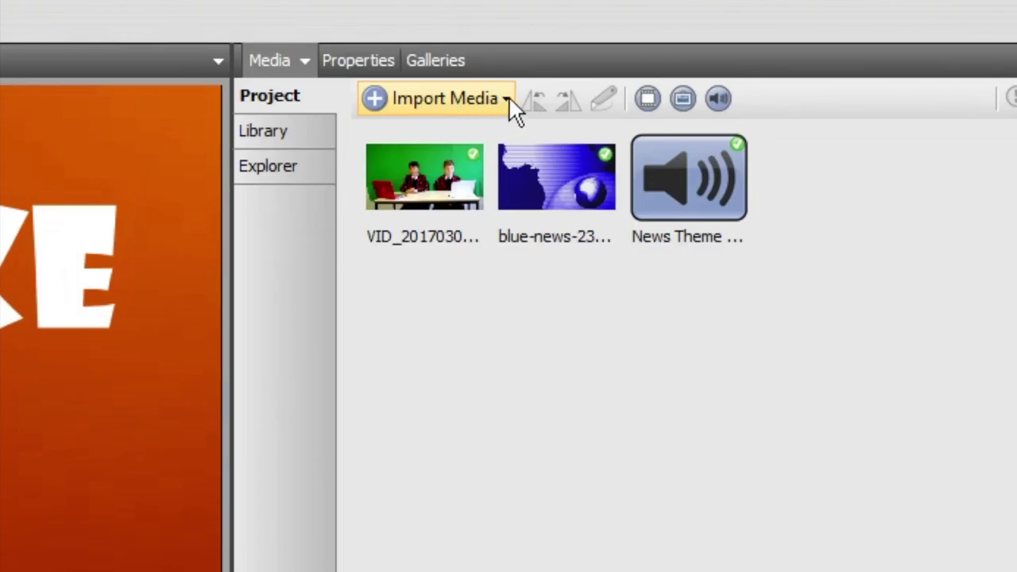
Import the FREE NEWS INTRO mp4 from the Downloads folder into the project media.
{"action": "left_click", "coordinate": [500, 105]}
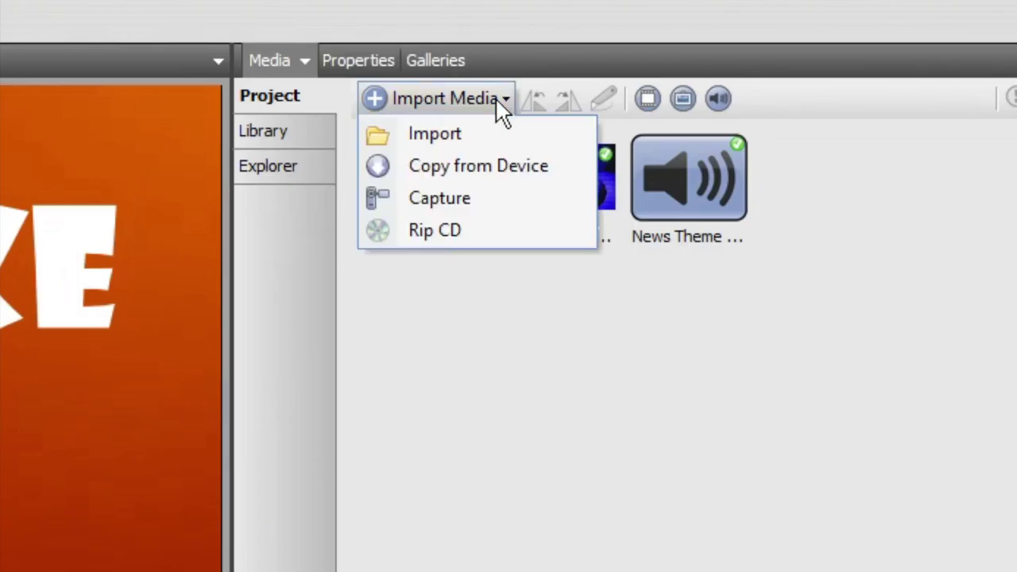
{"action": "left_click", "coordinate": [496, 141]}
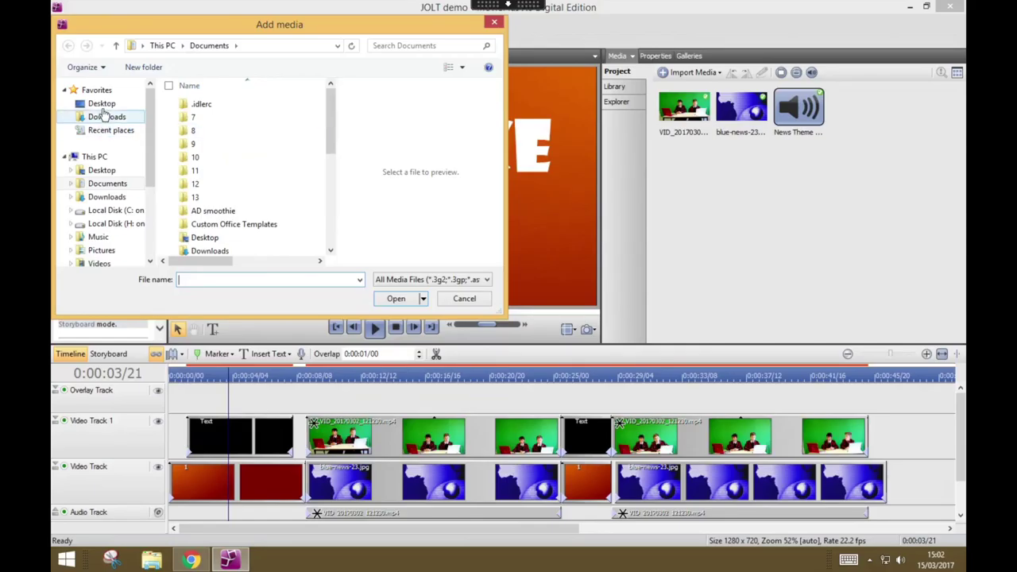
{"action": "left_click", "coordinate": [104, 118]}
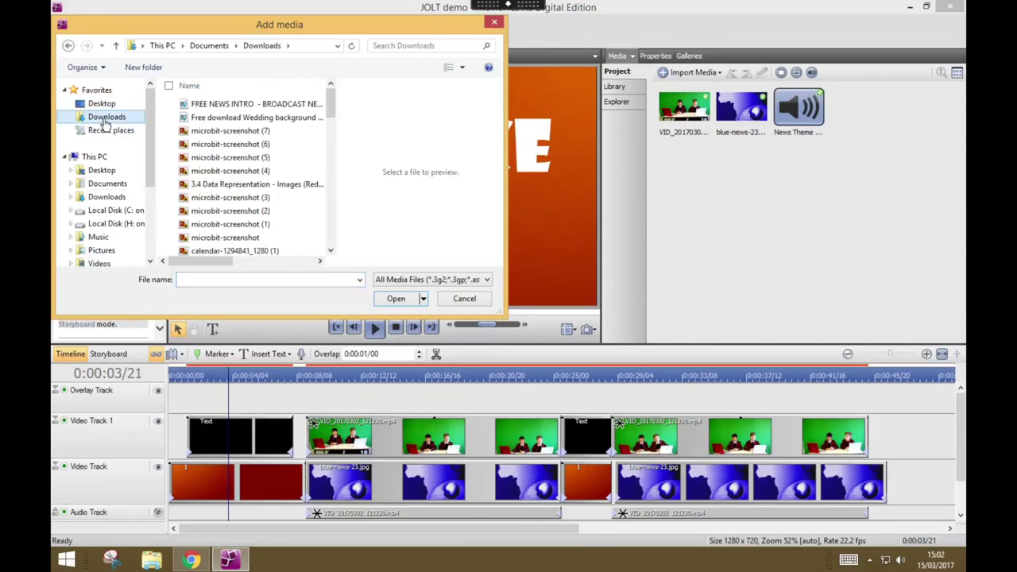
{"action": "mouse_move", "coordinate": [247, 104]}
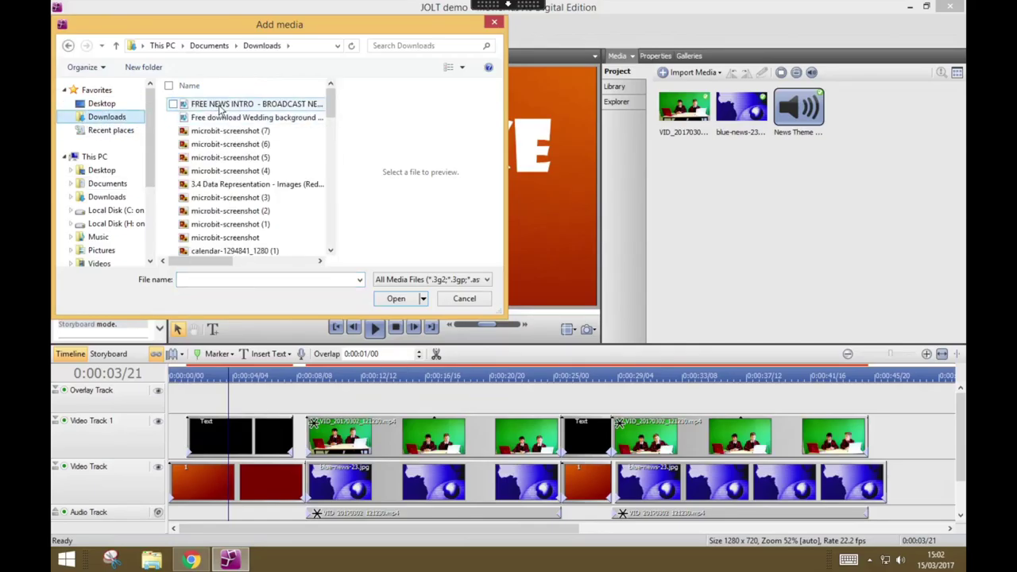
{"action": "left_click", "coordinate": [219, 109]}
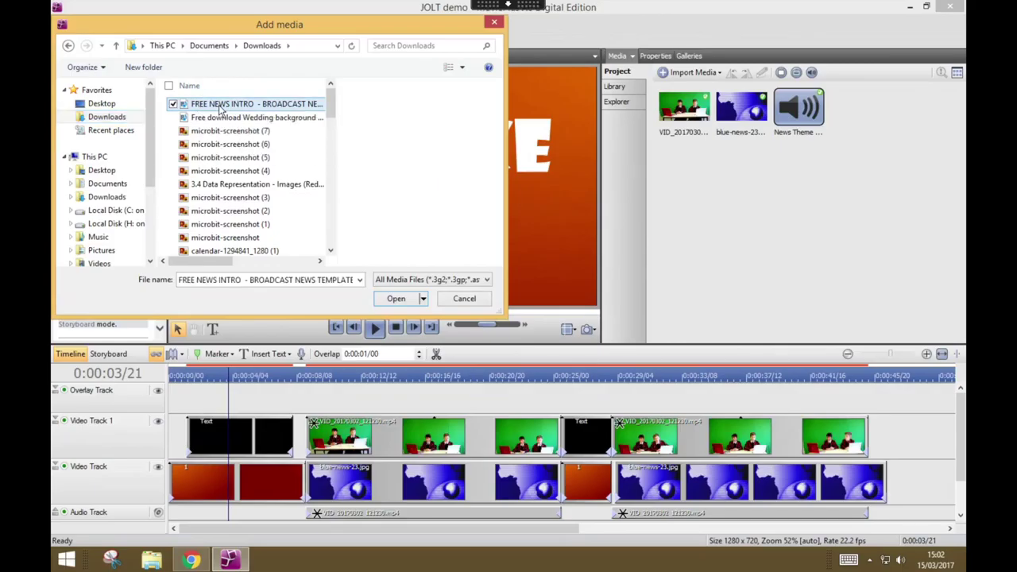
{"action": "left_click", "coordinate": [397, 299]}
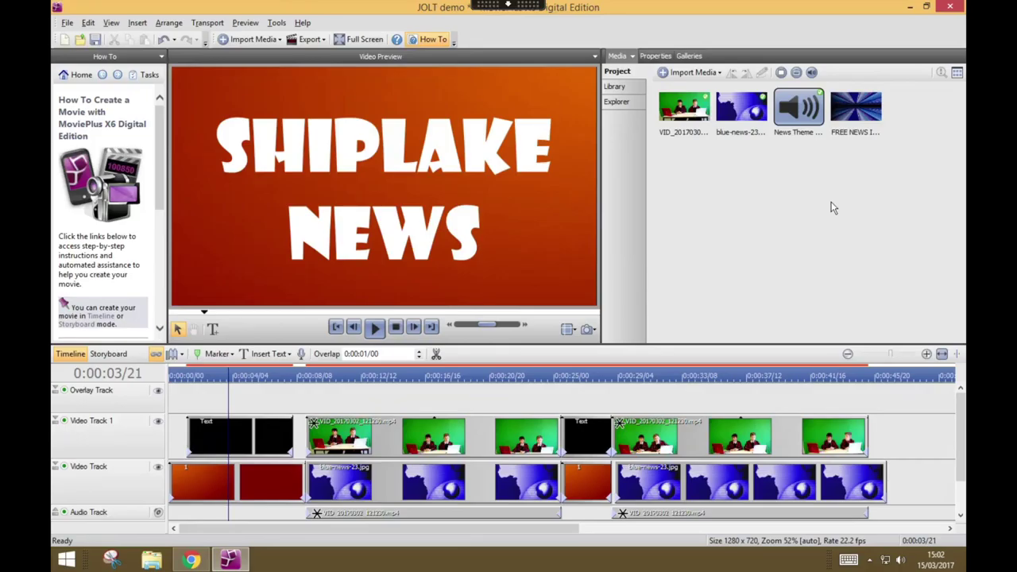
Replace the orange opening clip with the FREE NEWS INTRO clip at the Video Track start.
{"action": "key", "text": "Delete"}
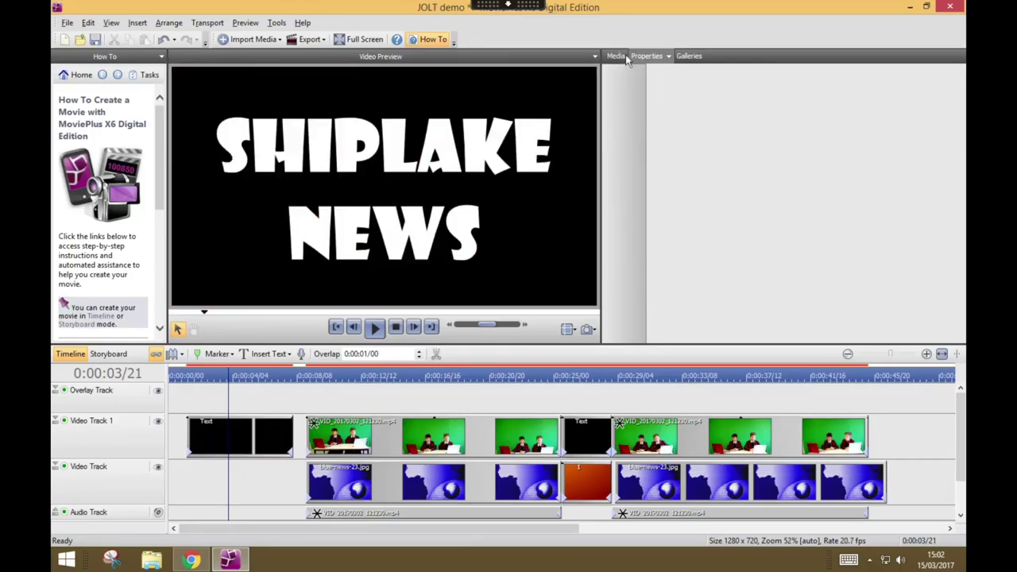
{"action": "left_click", "coordinate": [626, 57]}
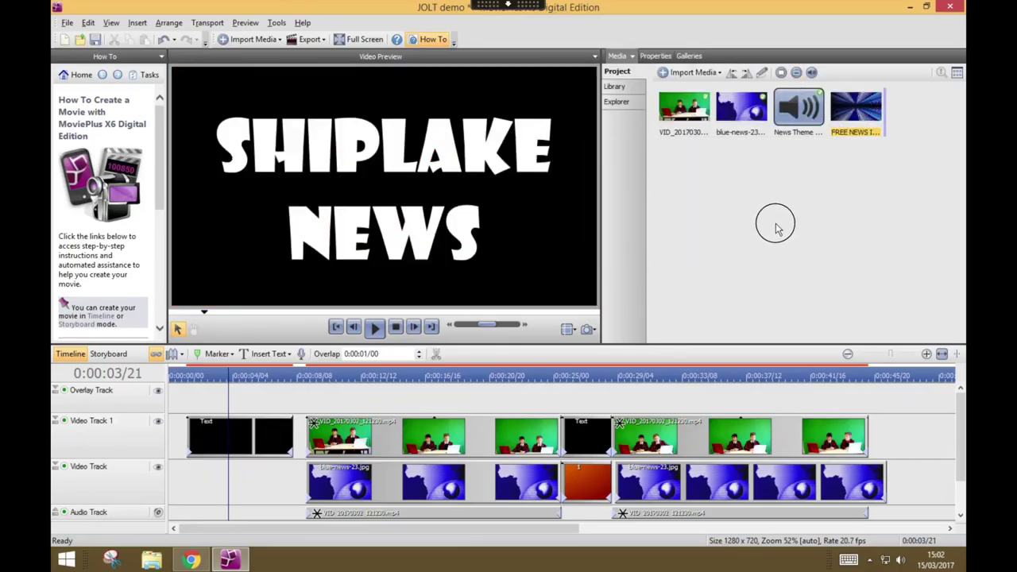
{"action": "left_click_drag", "start_coordinate": [799, 107], "coordinate": [192, 481]}
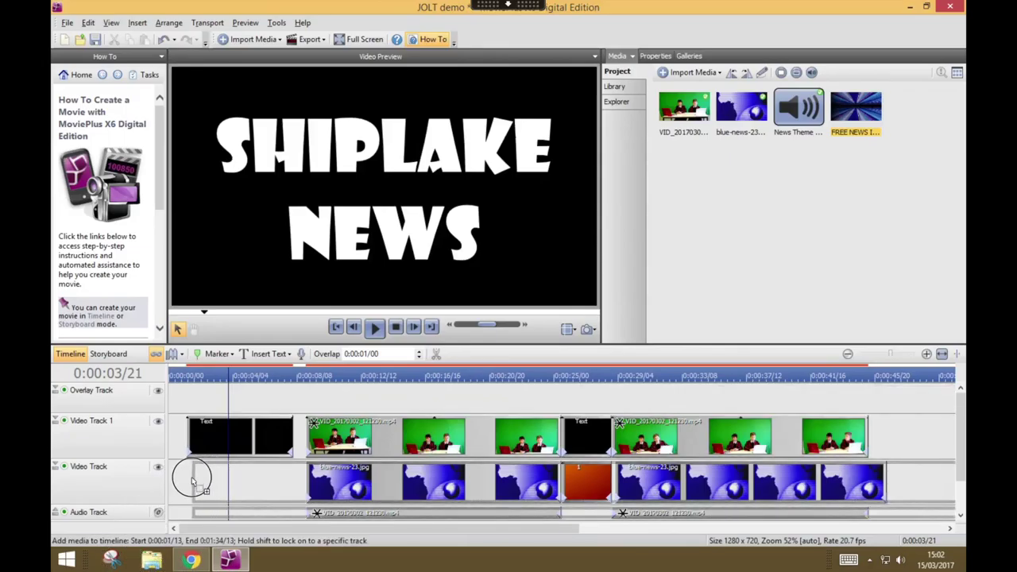
{"action": "left_click_drag", "start_coordinate": [192, 481], "coordinate": [170, 478]}
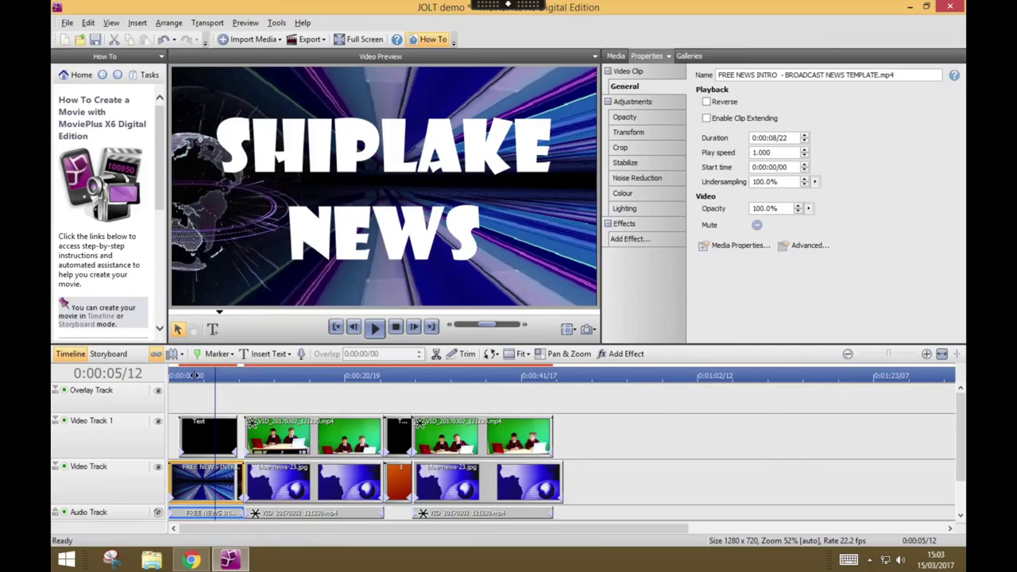
Preview the timeline from the start through the intro clip.
{"action": "left_click", "coordinate": [169, 376]}
{"action": "key", "text": "space"}
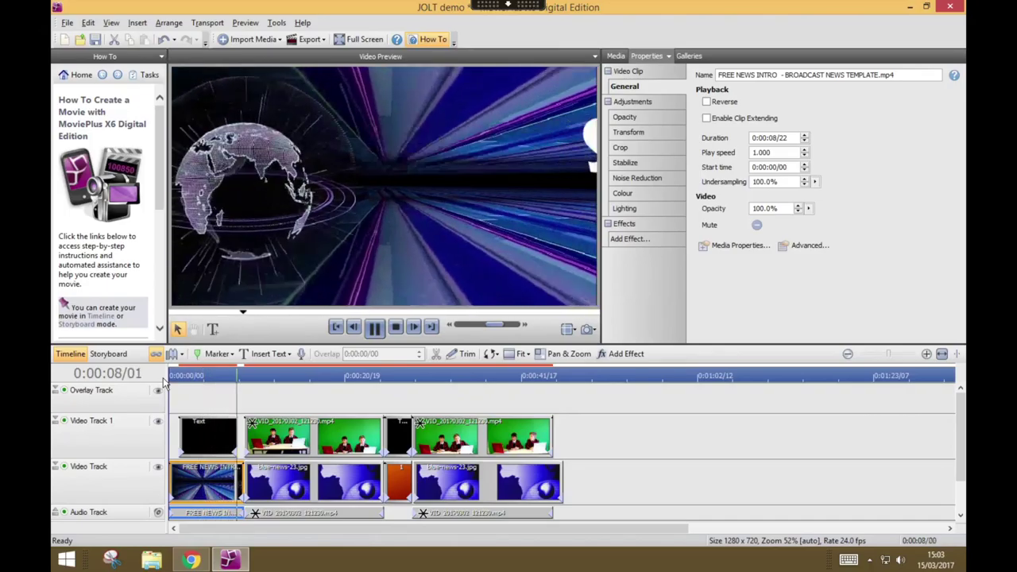
{"action": "key", "text": "space"}
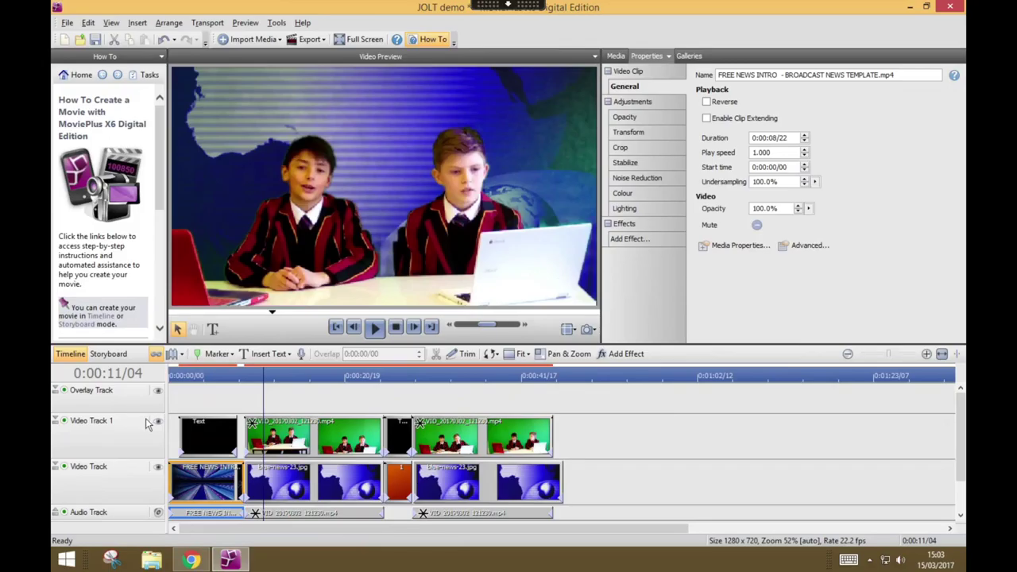
Return Chrome to the Creative Commons-filtered 'tv news intro' YouTube results.
{"action": "left_click", "coordinate": [191, 560]}
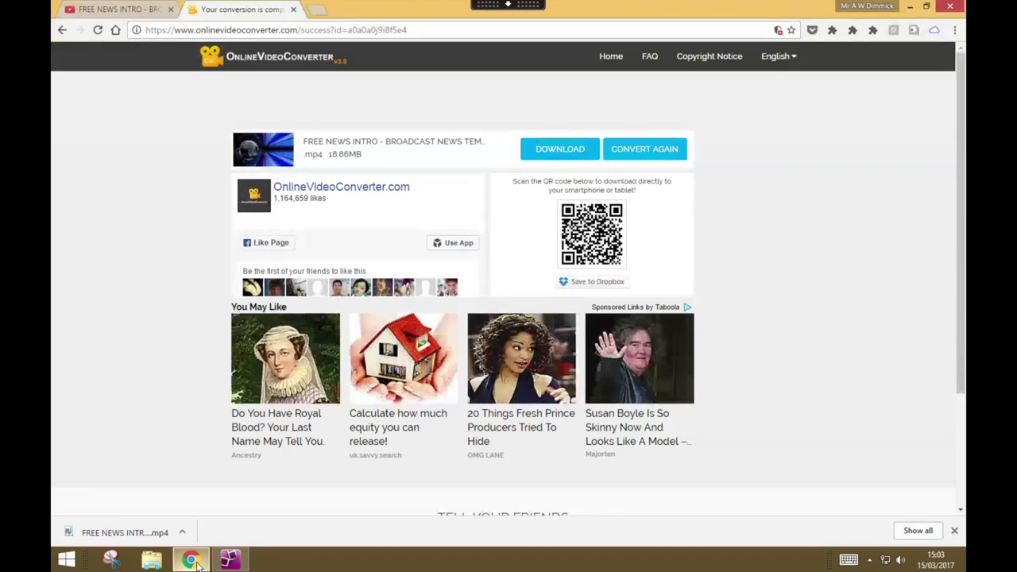
{"action": "left_click", "coordinate": [135, 9]}
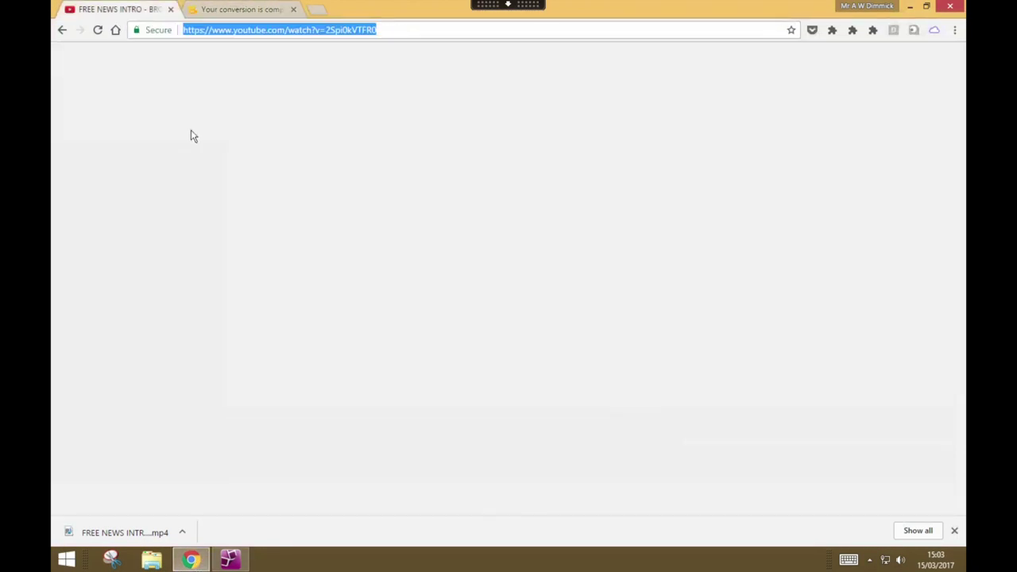
{"action": "left_click", "coordinate": [62, 30]}
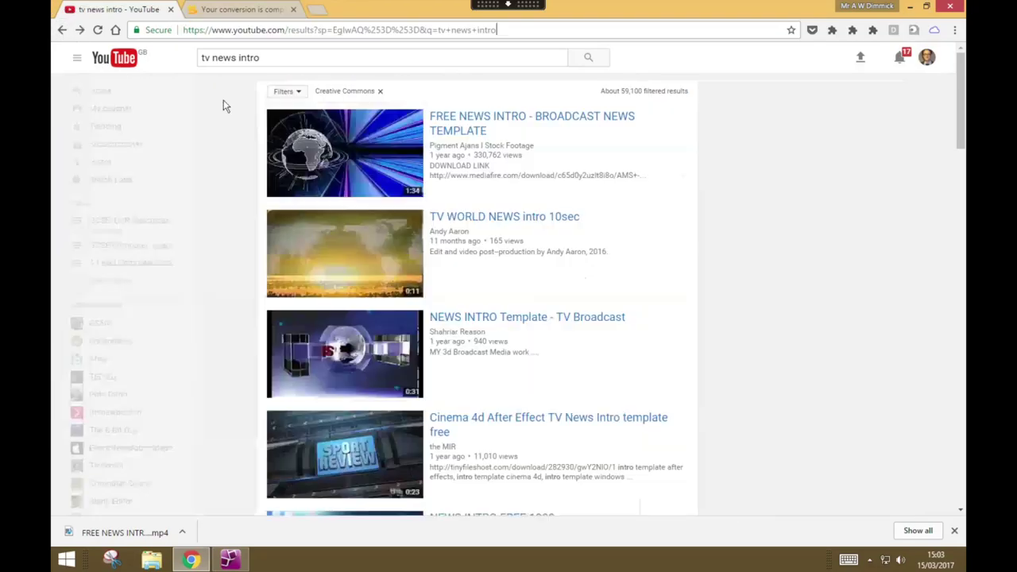